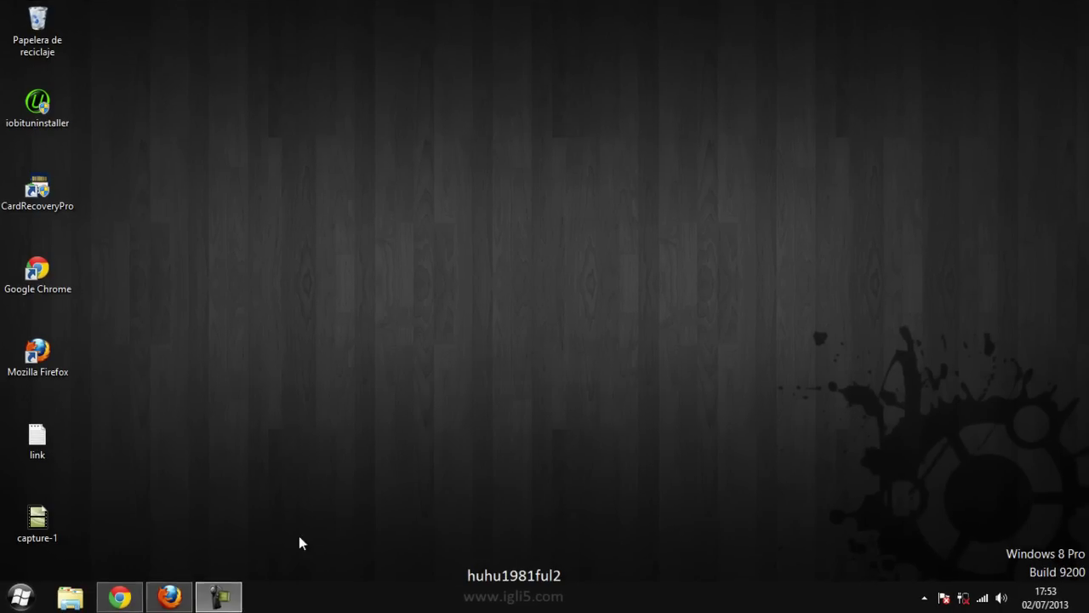
click(219, 597)
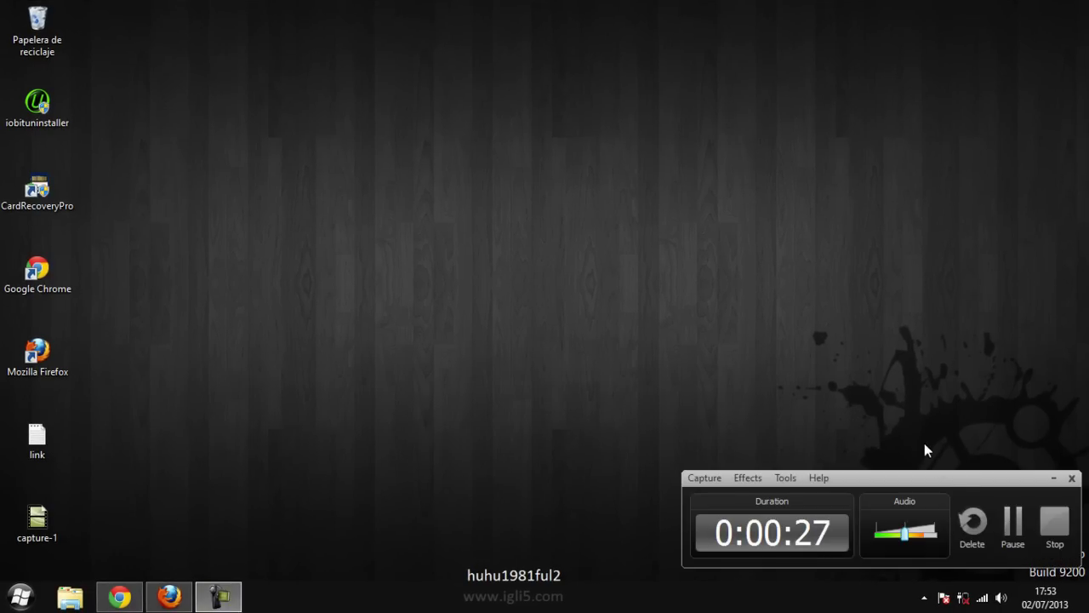
click(1053, 478)
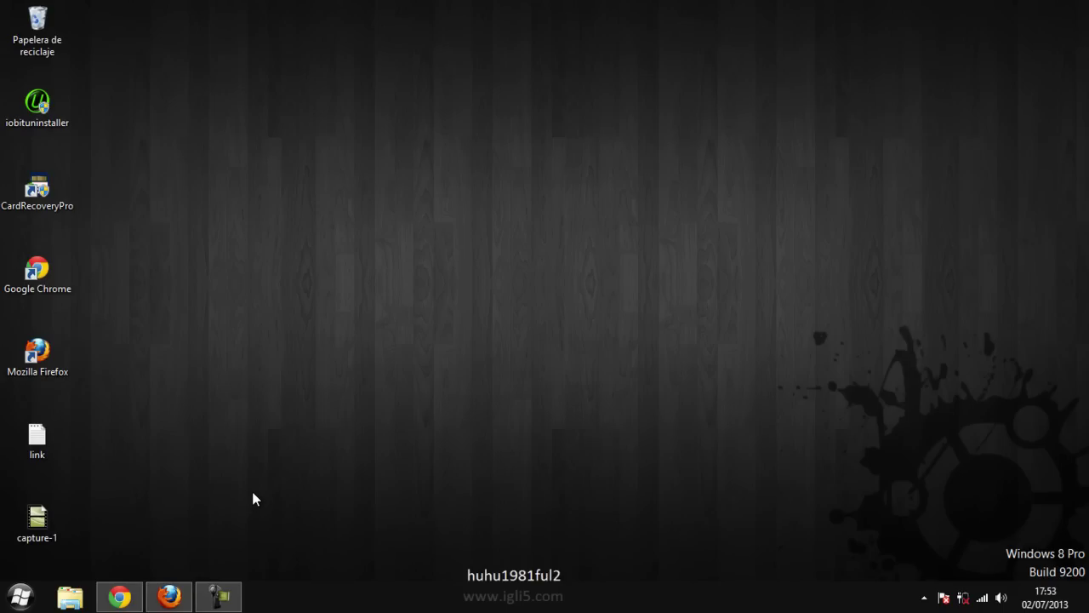
- Switch to Chrome, decline translating the Screencast-O-Matic page, and launch its free screen recorder
click(119, 597)
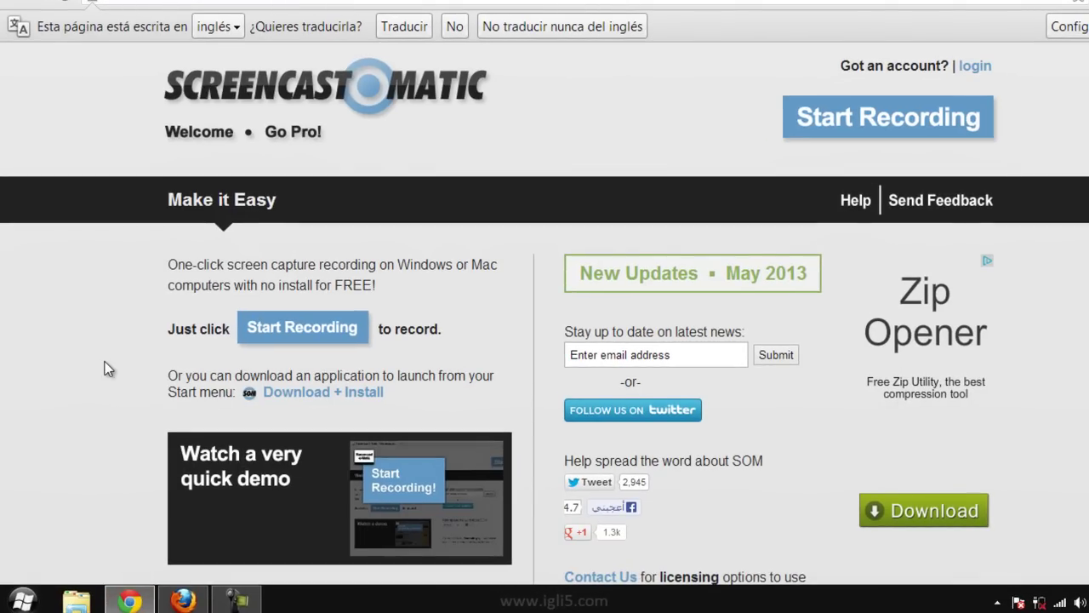
click(453, 28)
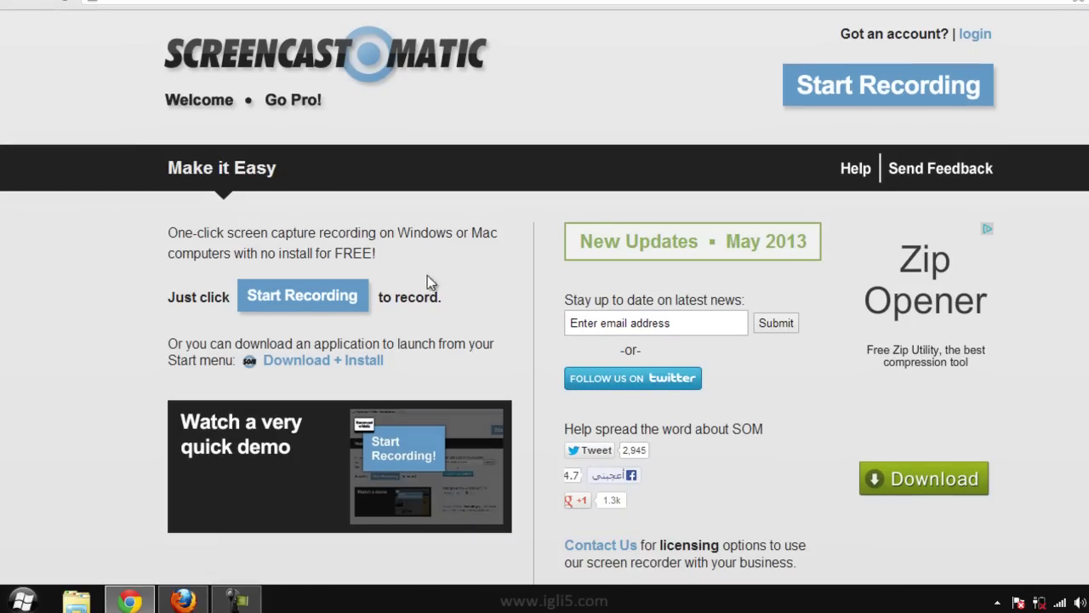
click(303, 295)
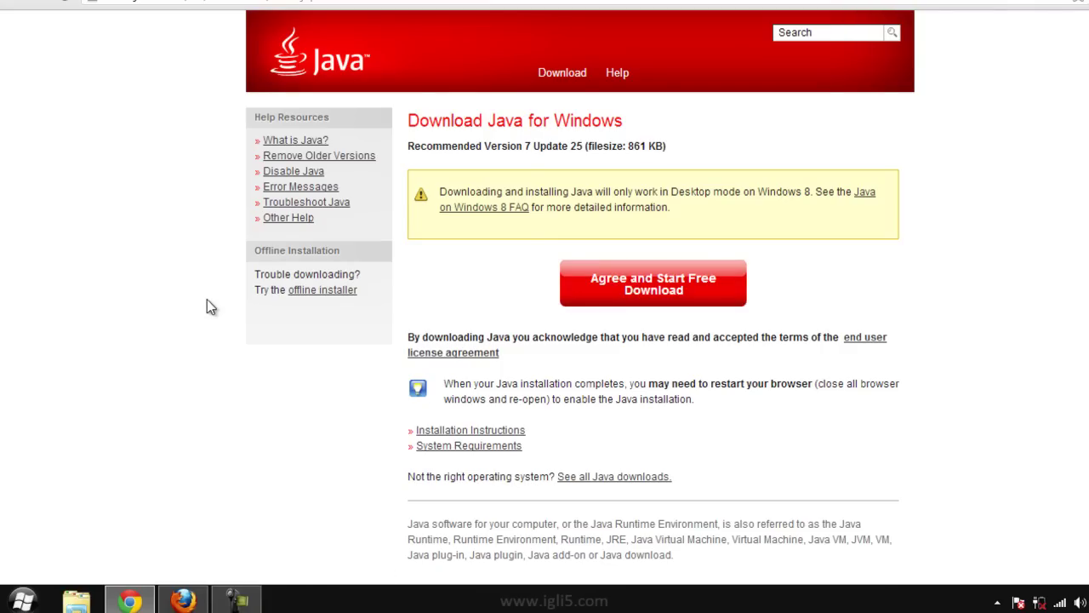
click(91, 3)
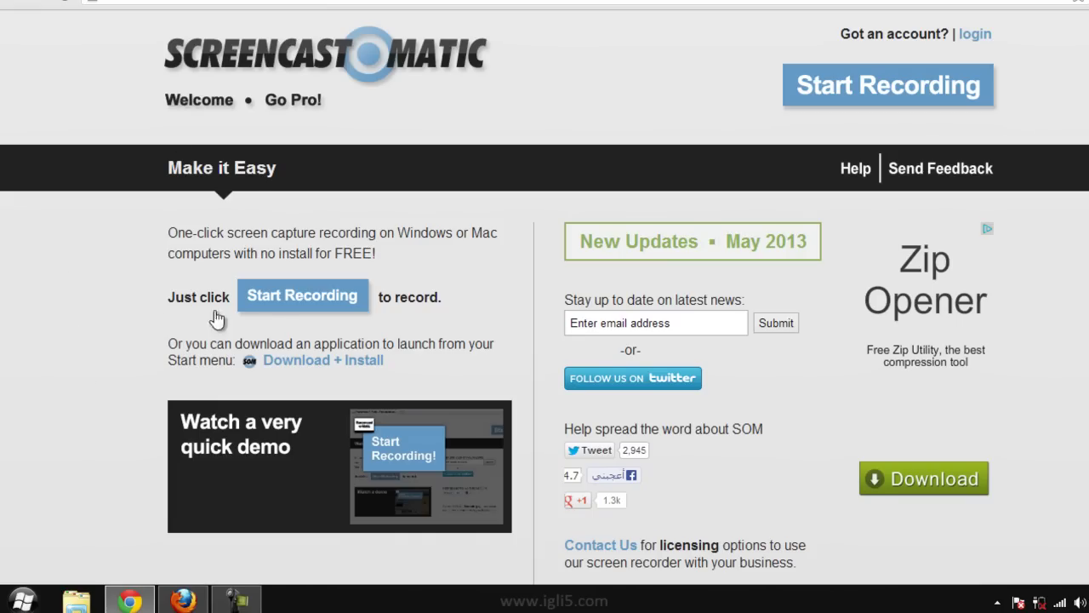
click(302, 295)
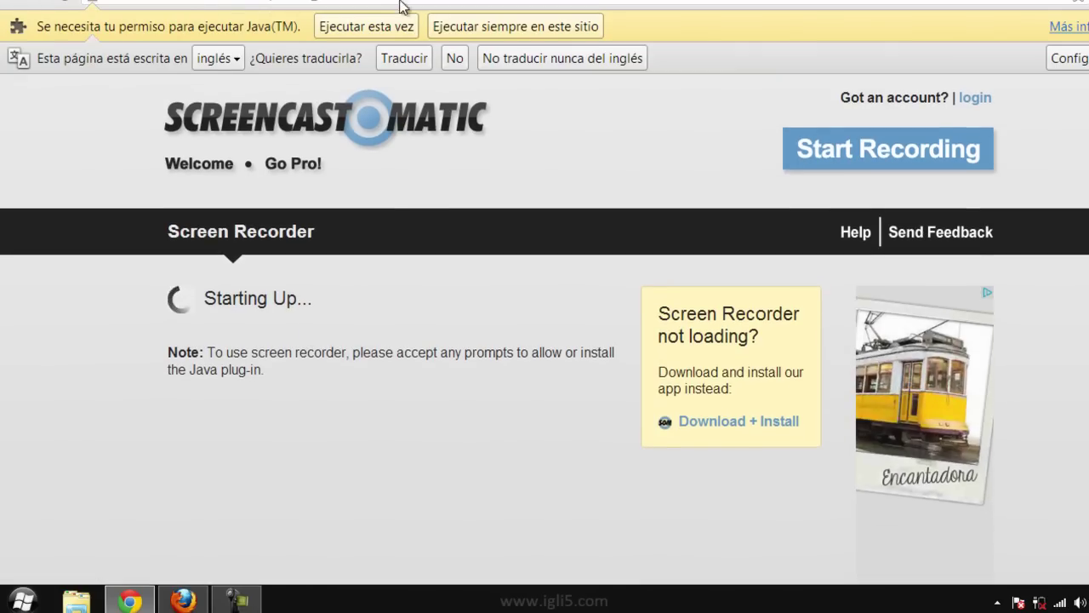
- Allow Java to run this time, accept the security risks, and run the RunApplet recorder application
click(387, 26)
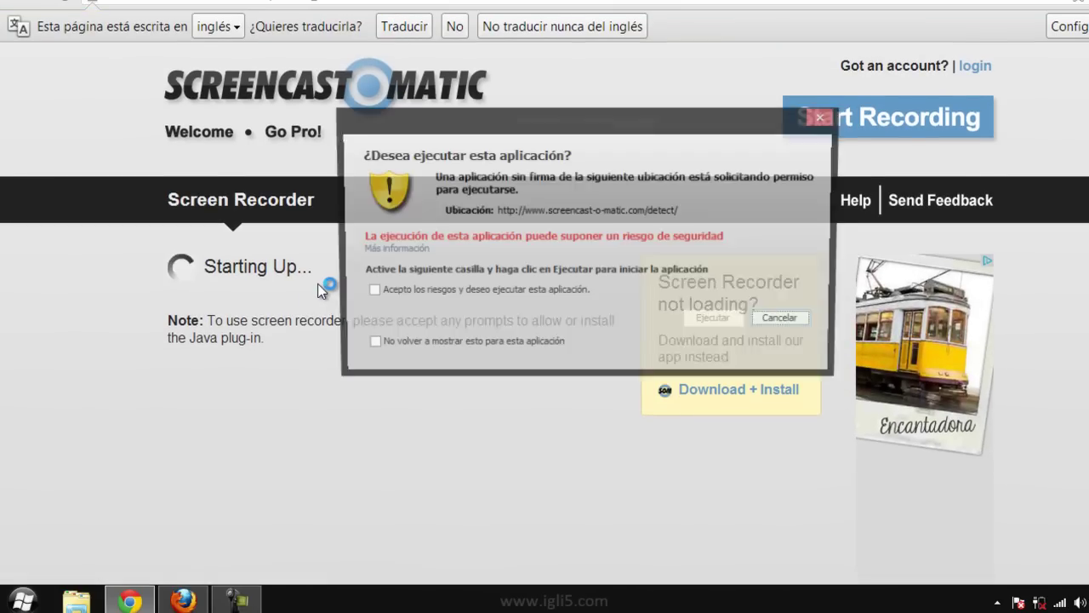
click(370, 292)
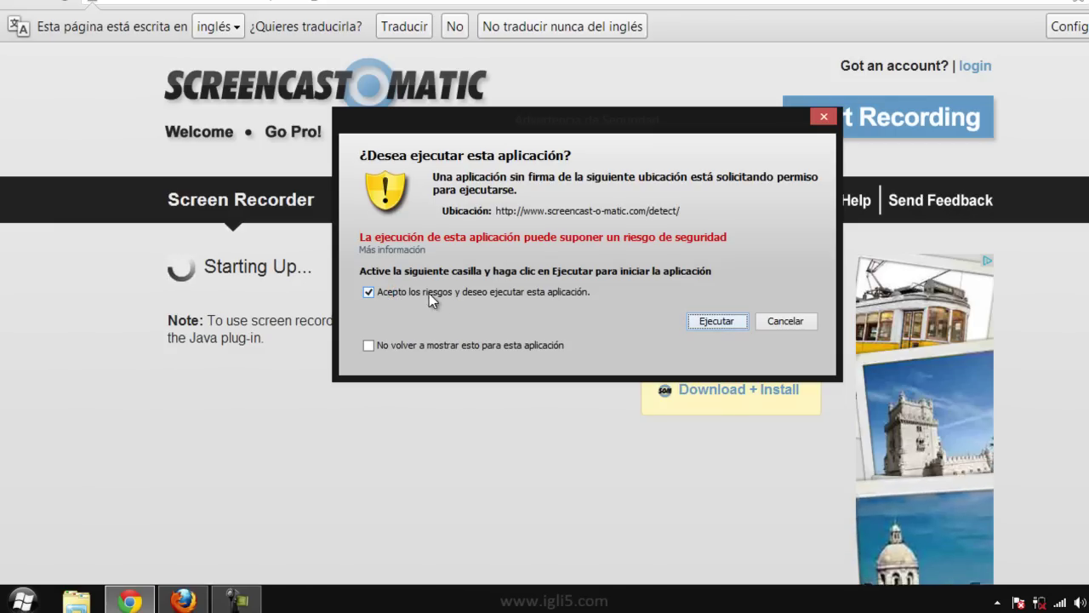
click(715, 324)
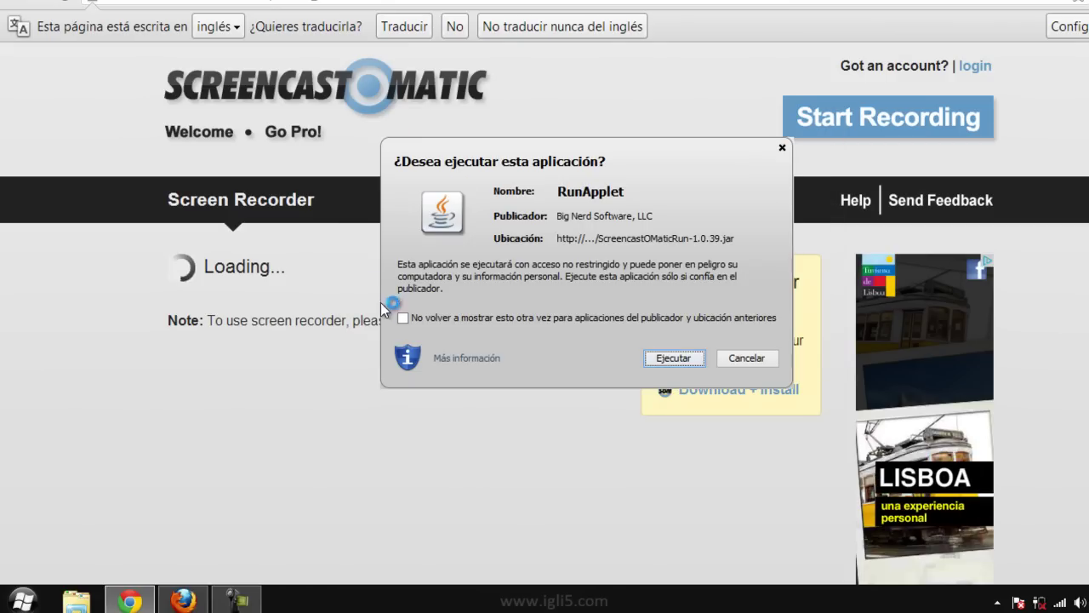
click(675, 357)
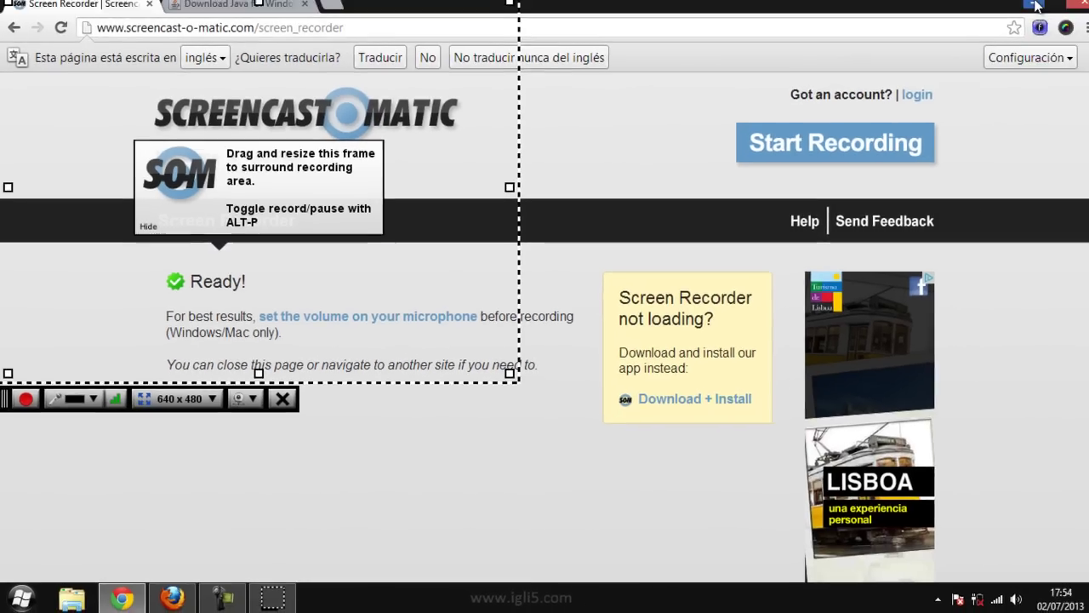
- Show the desktop behind the recorder frame and set the recording area to Fullscreen
key(super+d)
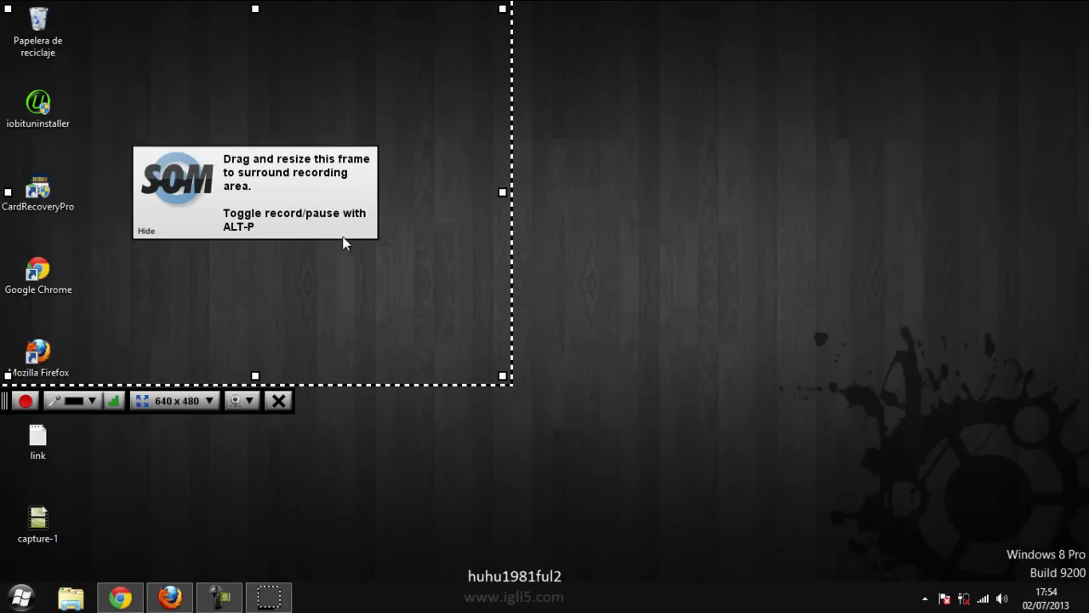
drag(356, 264, 511, 316)
drag(509, 374, 800, 398)
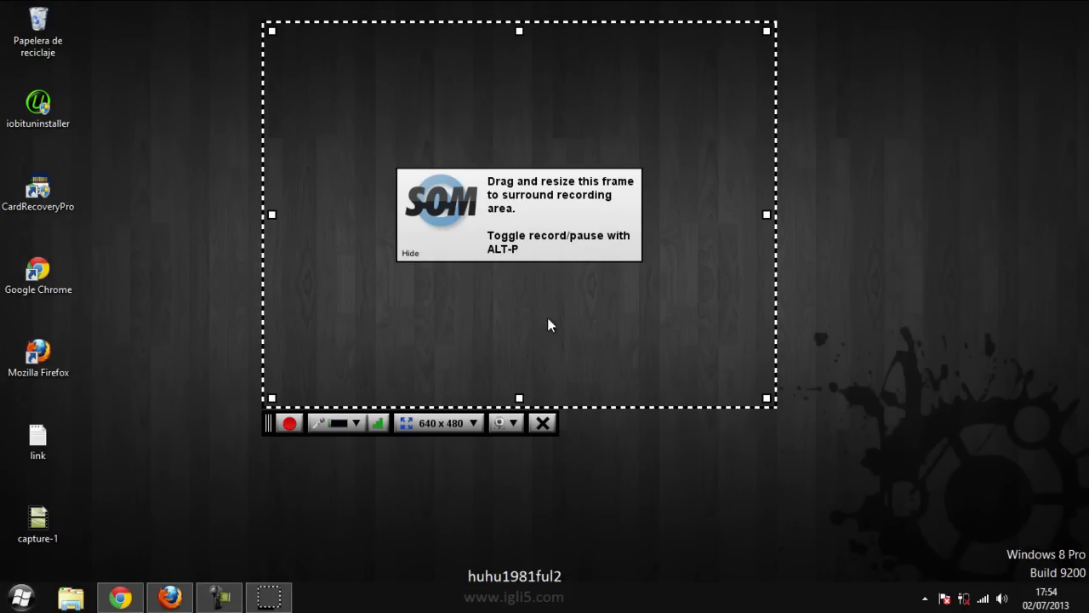
click(474, 422)
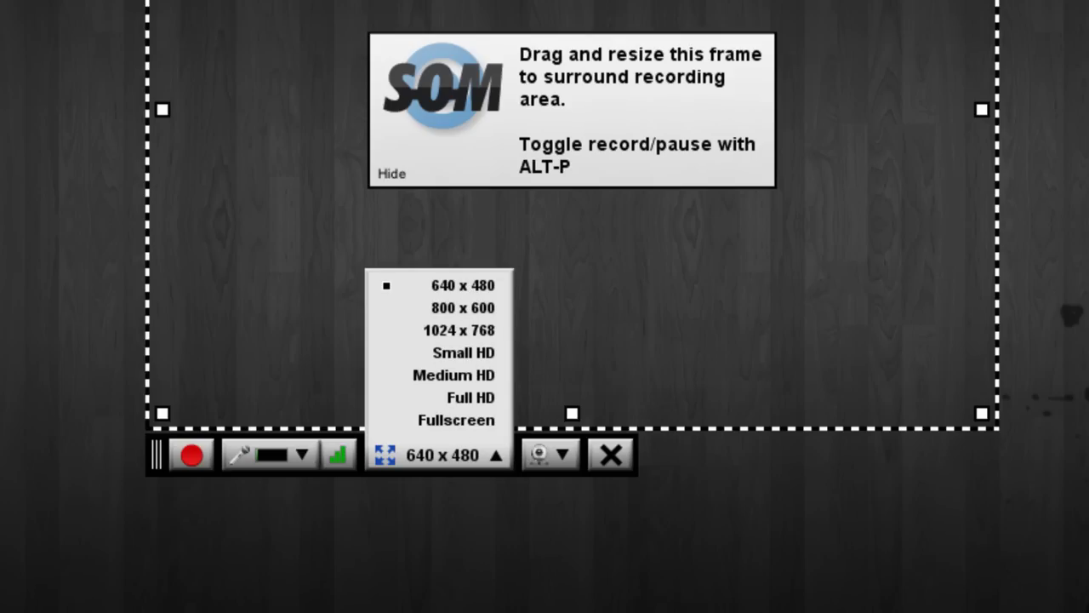
click(446, 420)
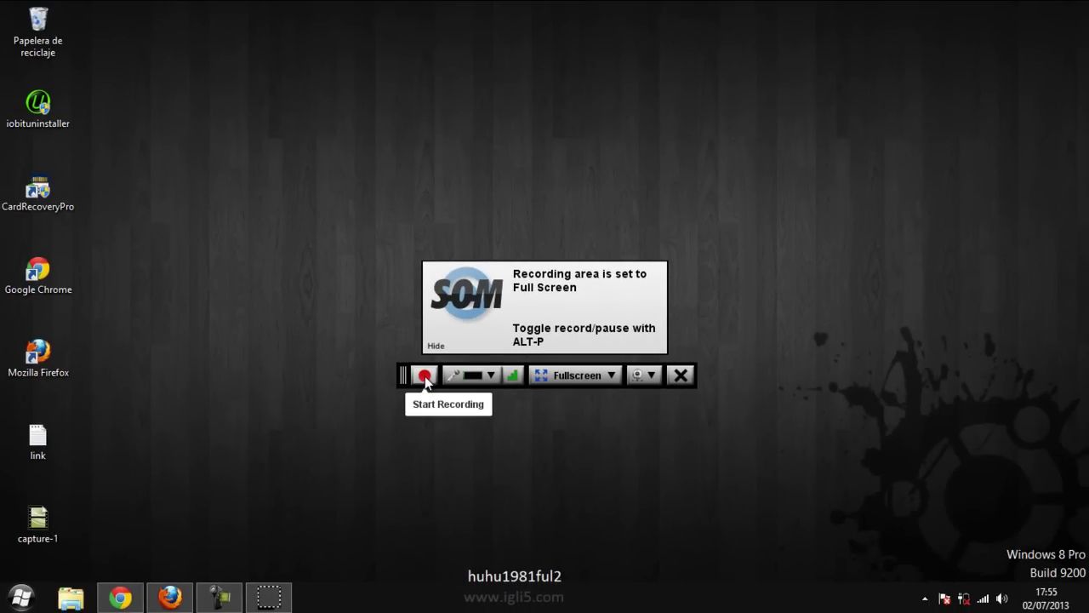
- Record a clip of about 6 seconds of the full screen, pause it, and finish the recording
click(425, 376)
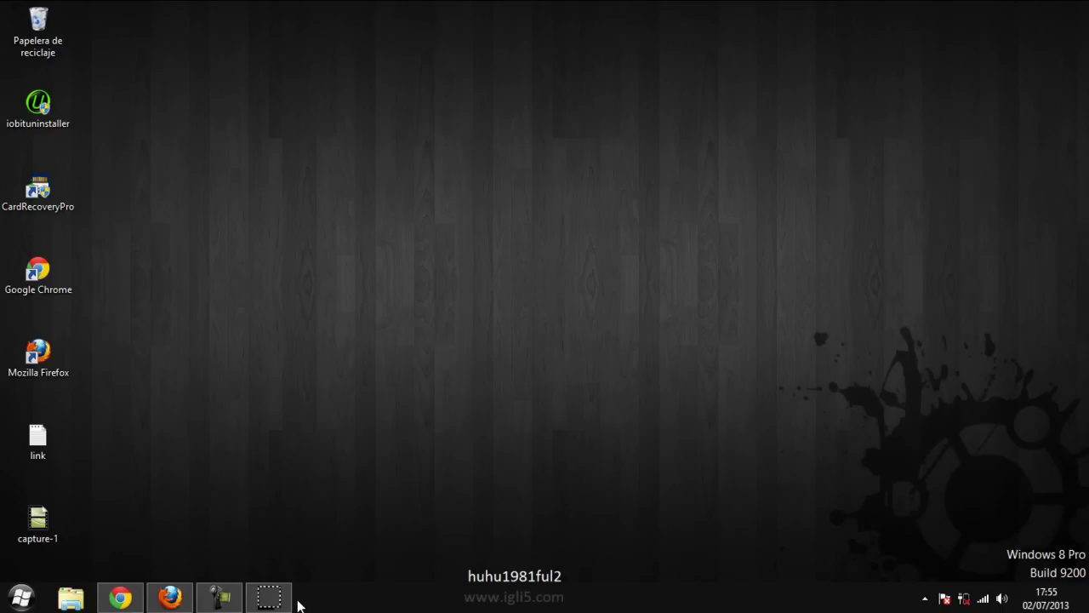
click(271, 597)
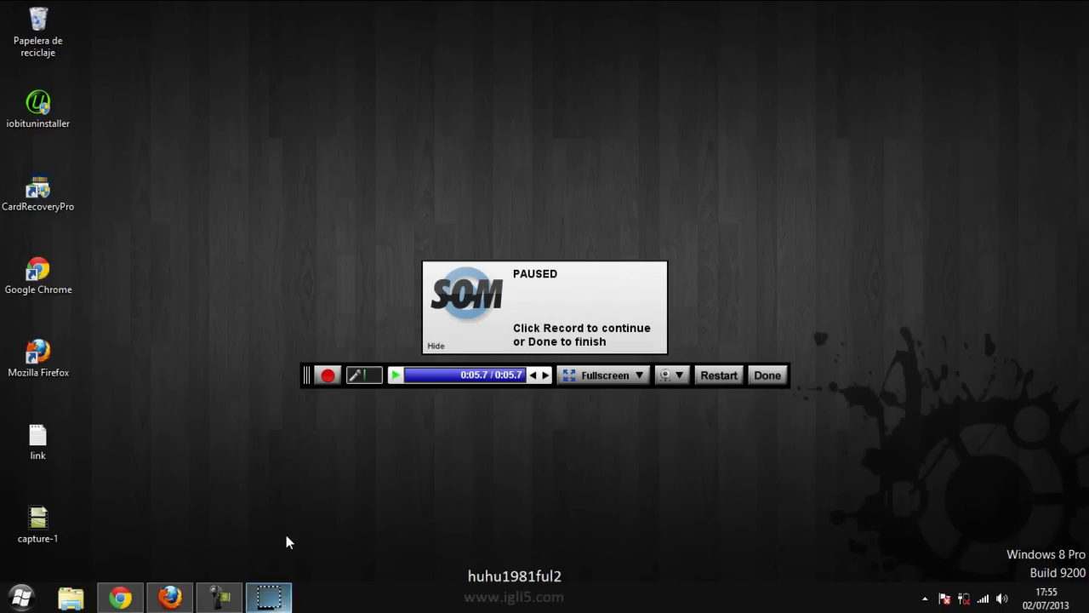
mouse_move(283, 600)
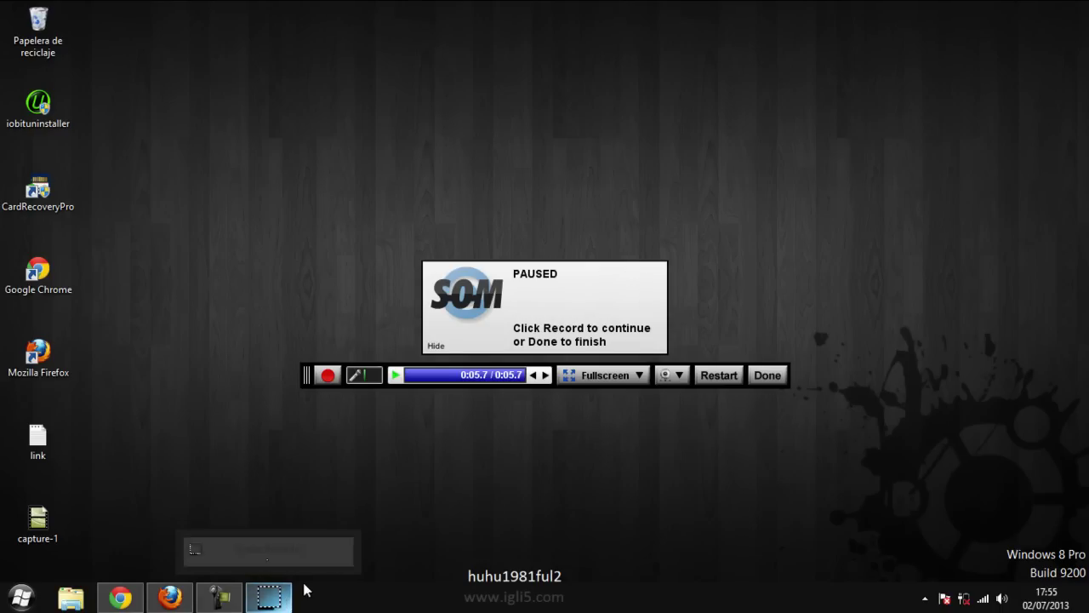
click(767, 375)
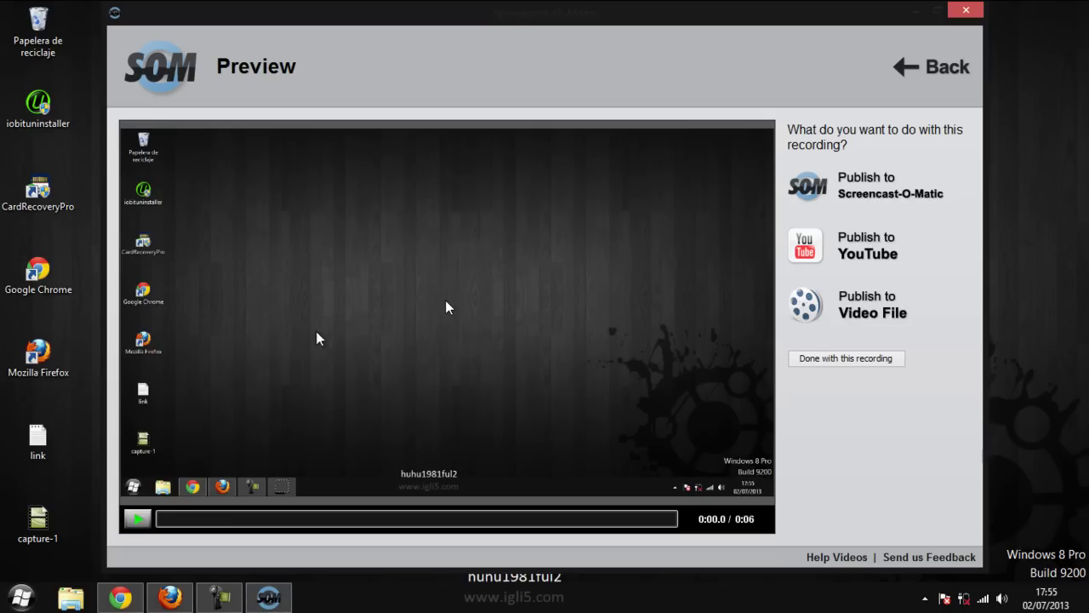
- Play back the recording in the preview and back out of discarding it
click(138, 519)
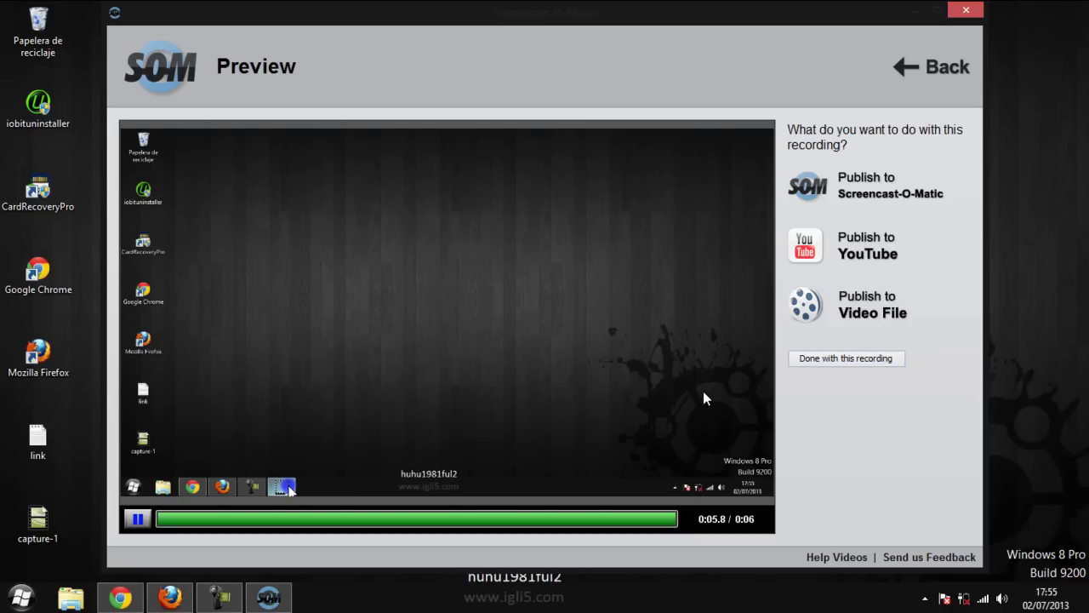
click(845, 359)
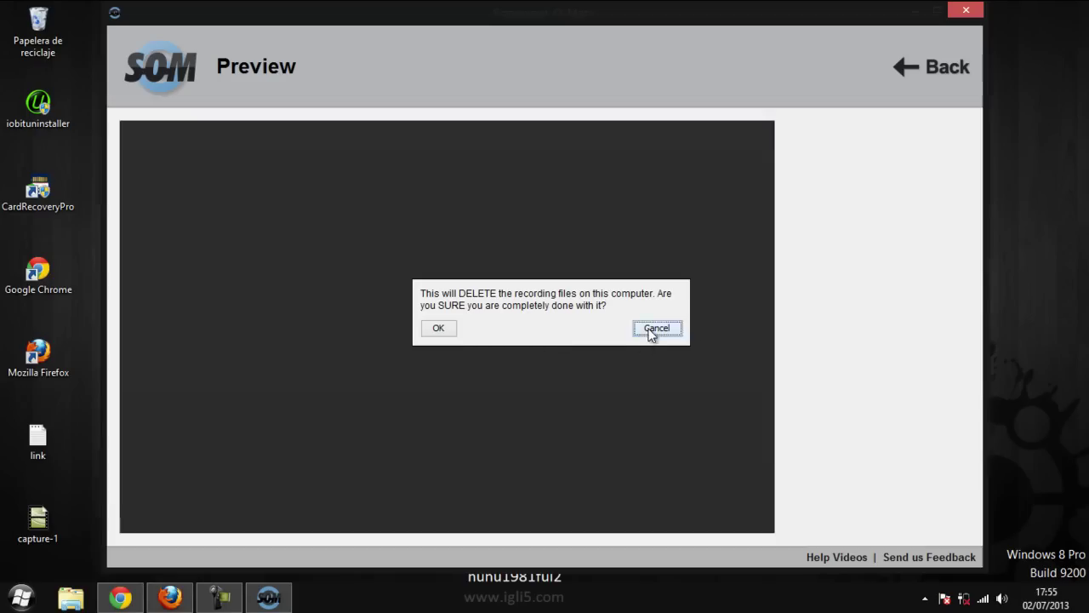
click(654, 329)
click(856, 302)
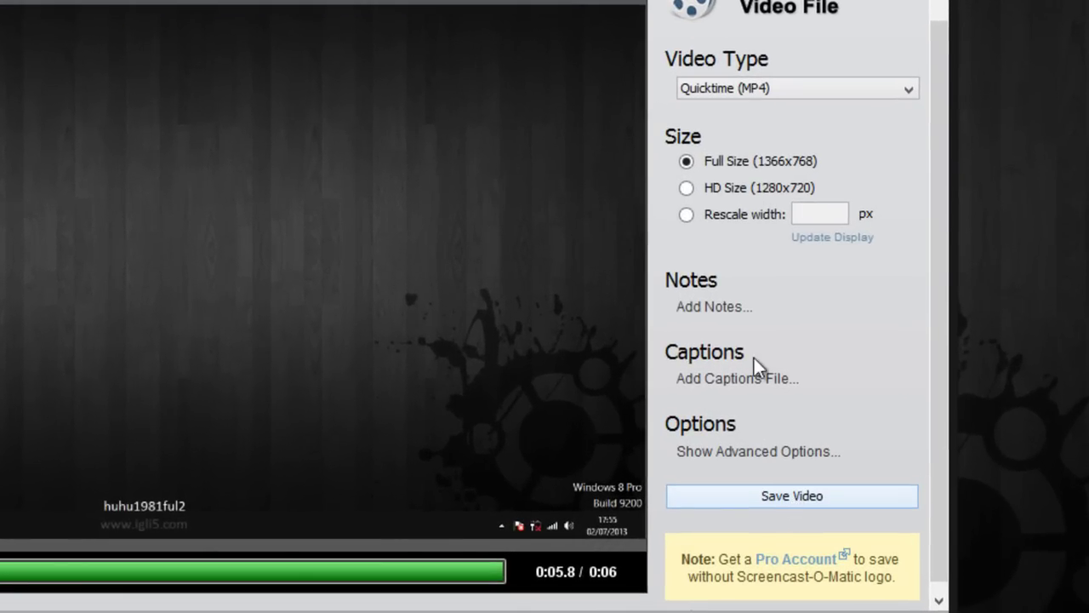
click(685, 185)
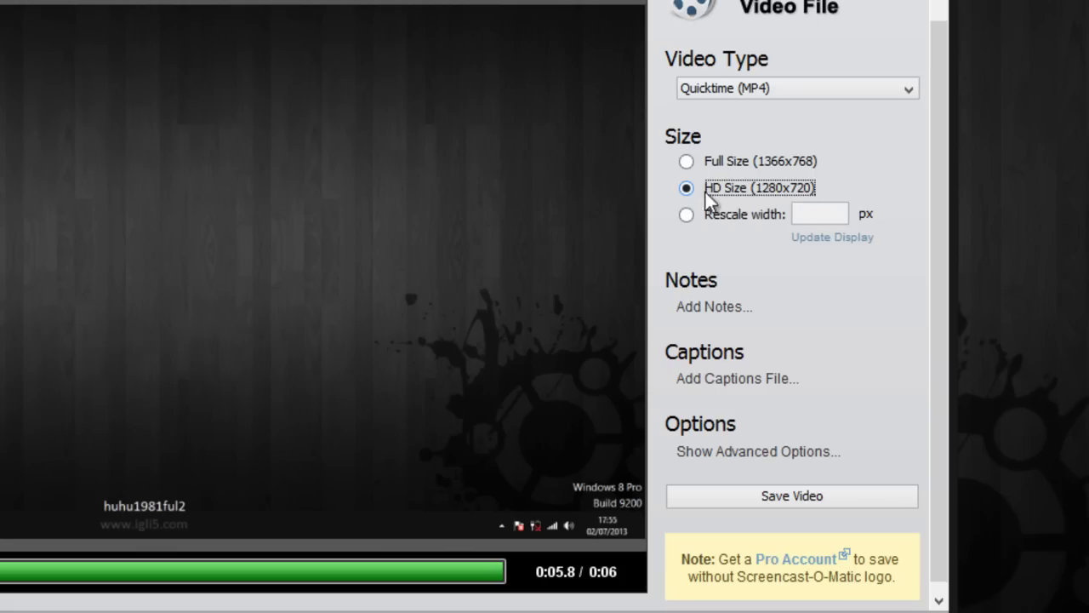
click(791, 496)
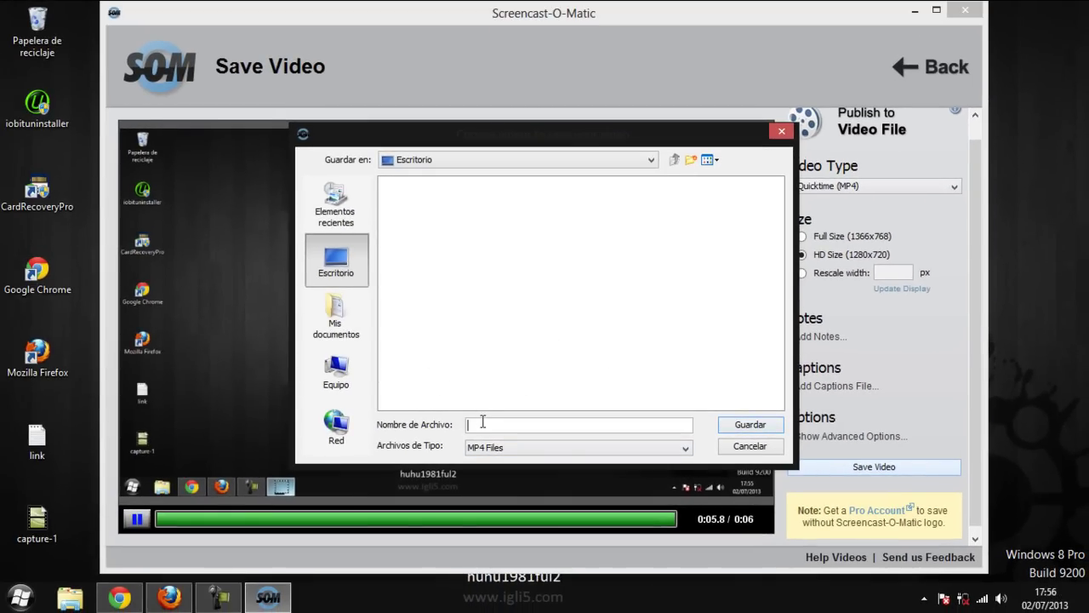
text(.igli5.com)
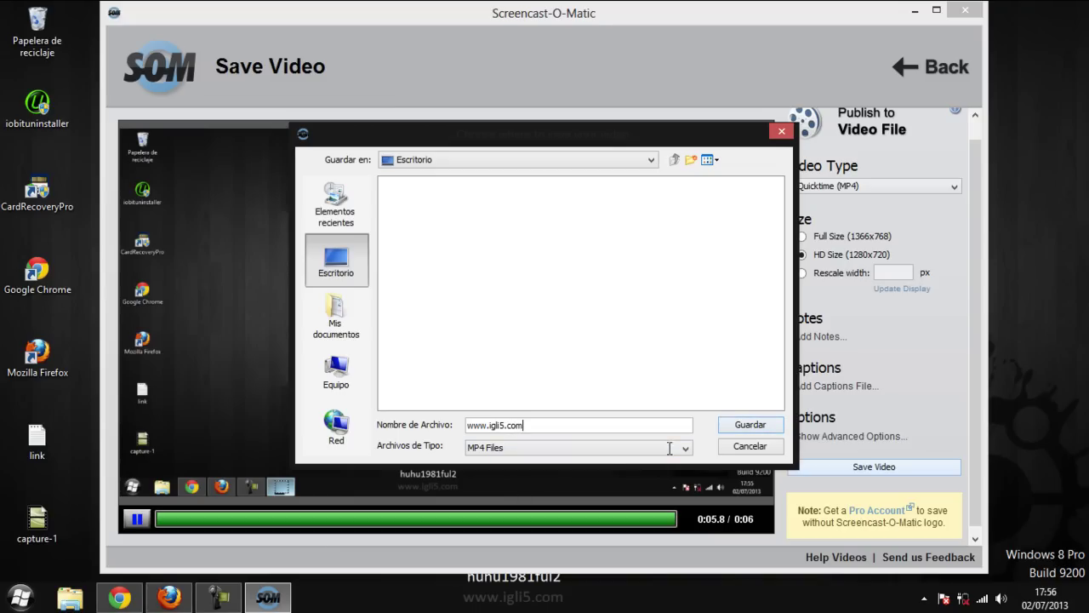
click(751, 428)
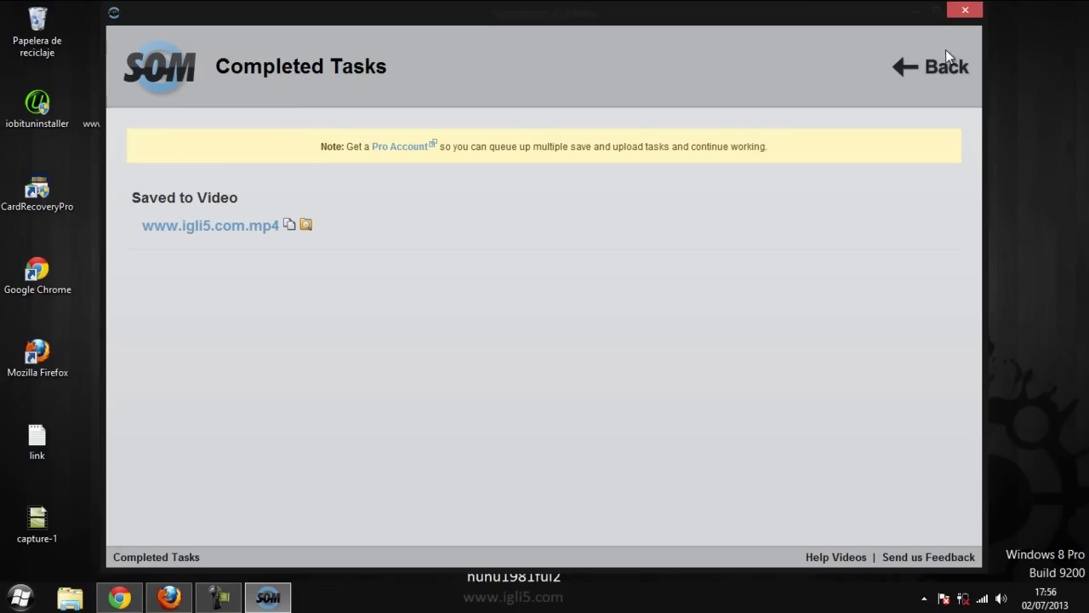
click(966, 11)
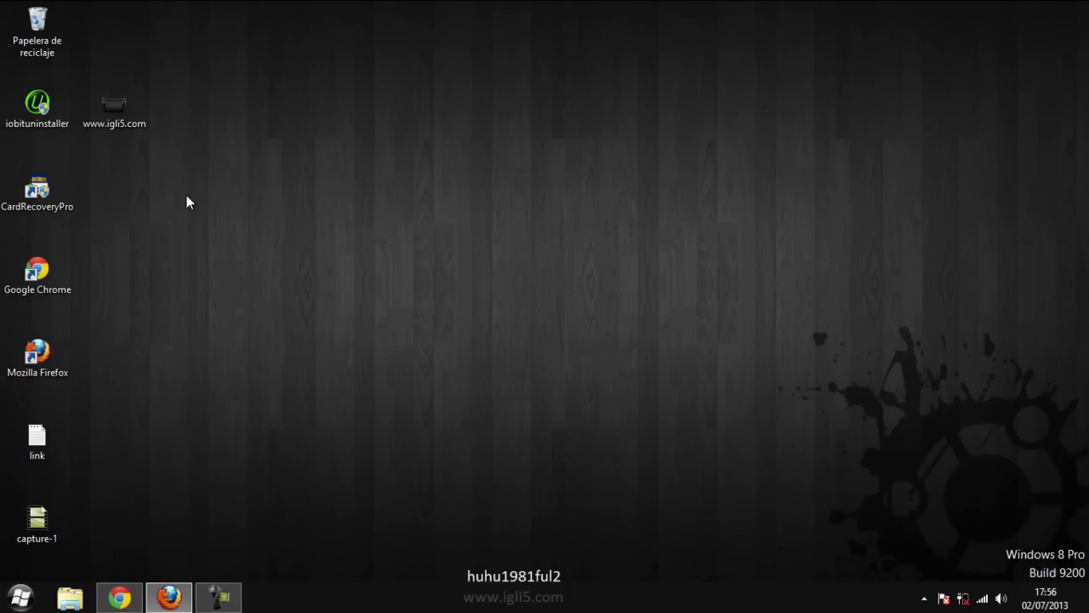
drag(116, 105, 505, 189)
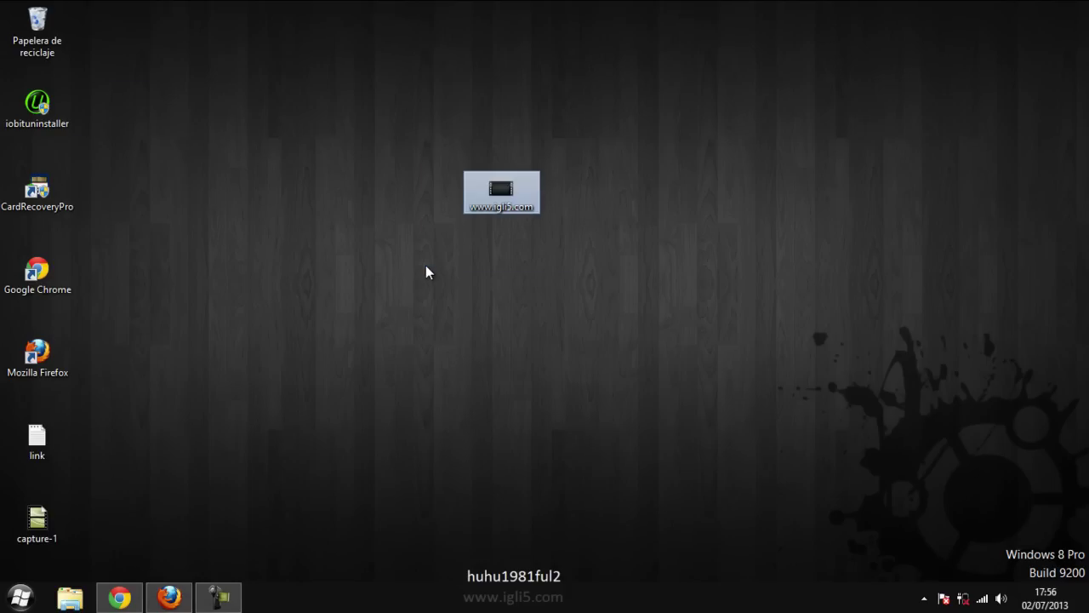
right_click(505, 191)
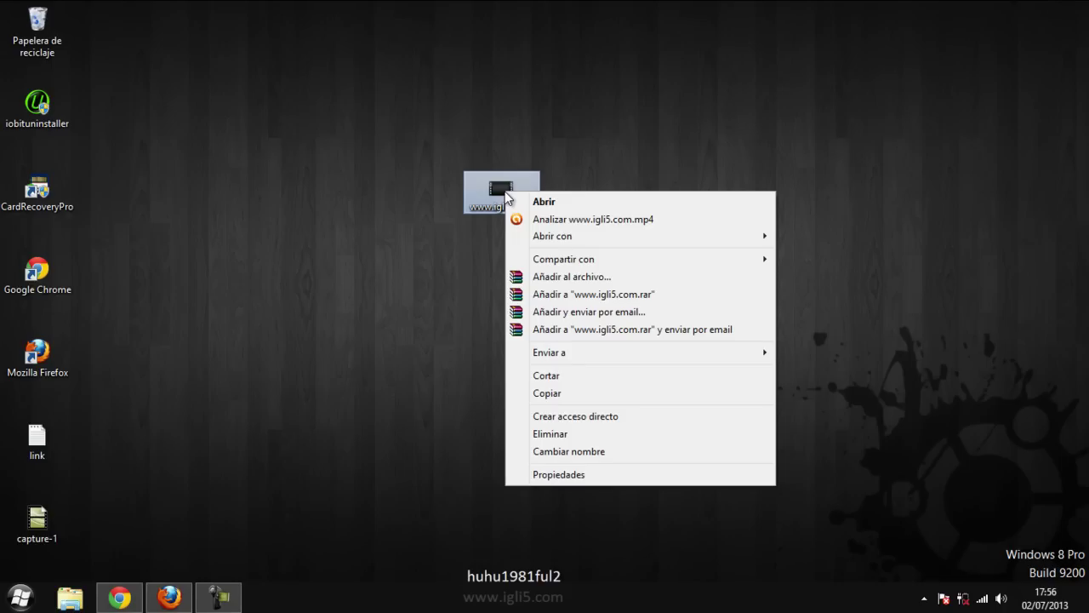
mouse_move(662, 242)
click(810, 255)
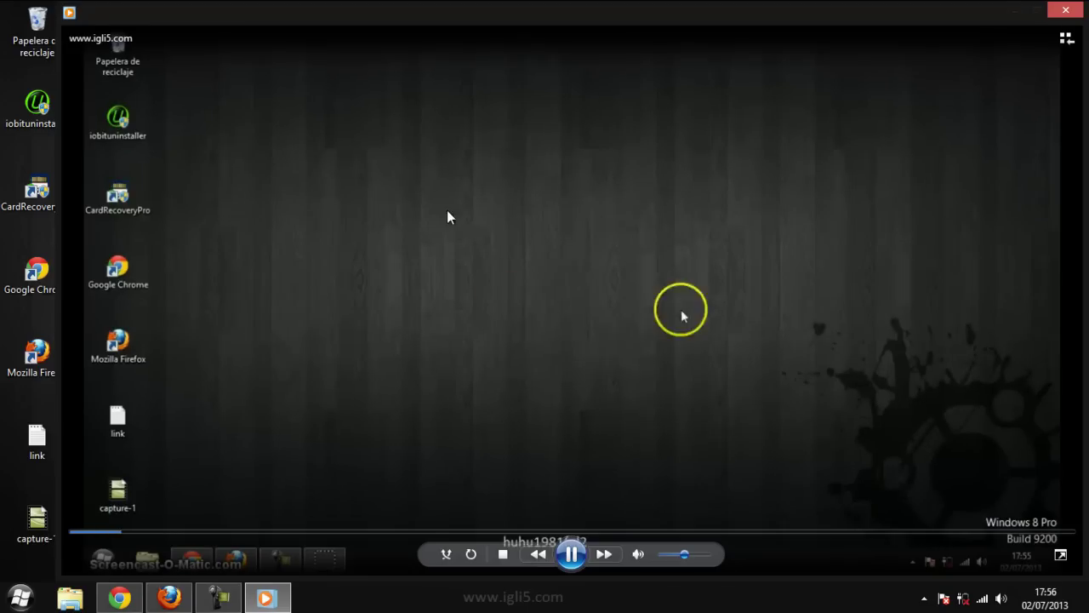
click(704, 555)
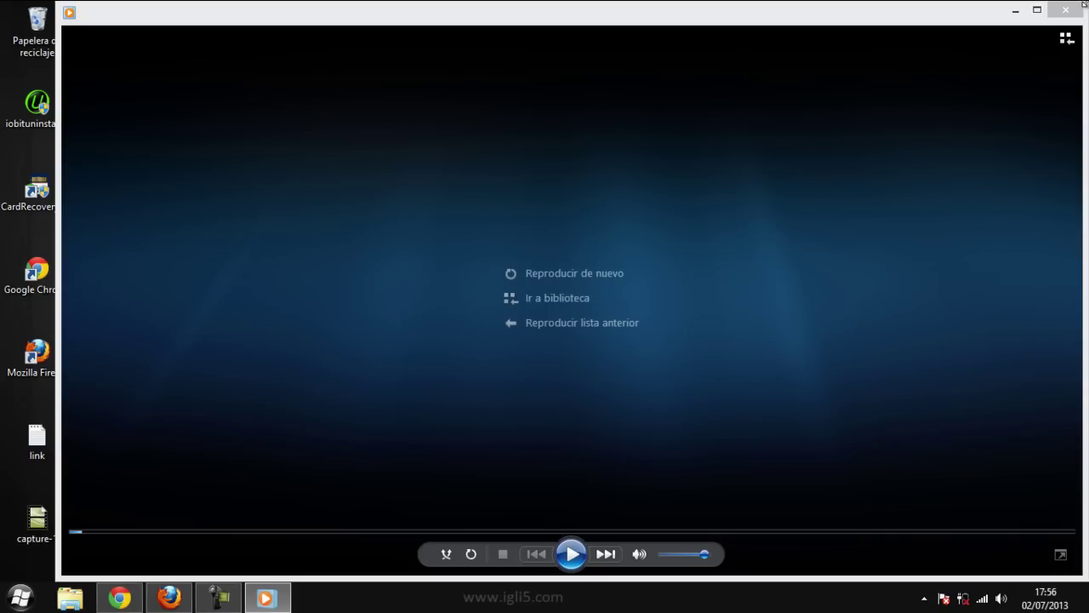
click(1064, 9)
drag(499, 202, 164, 92)
click(202, 128)
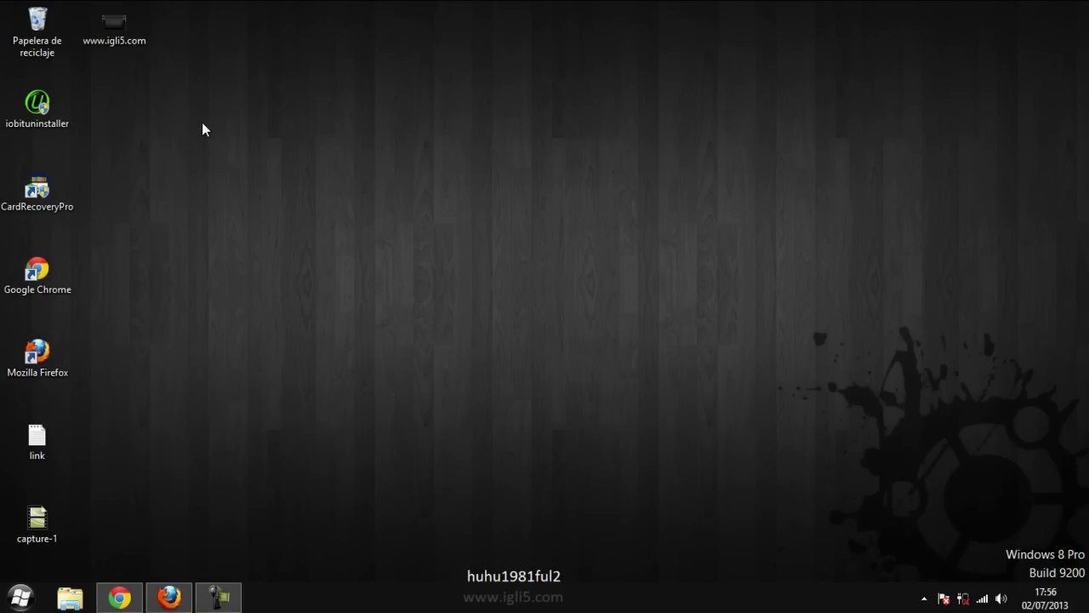